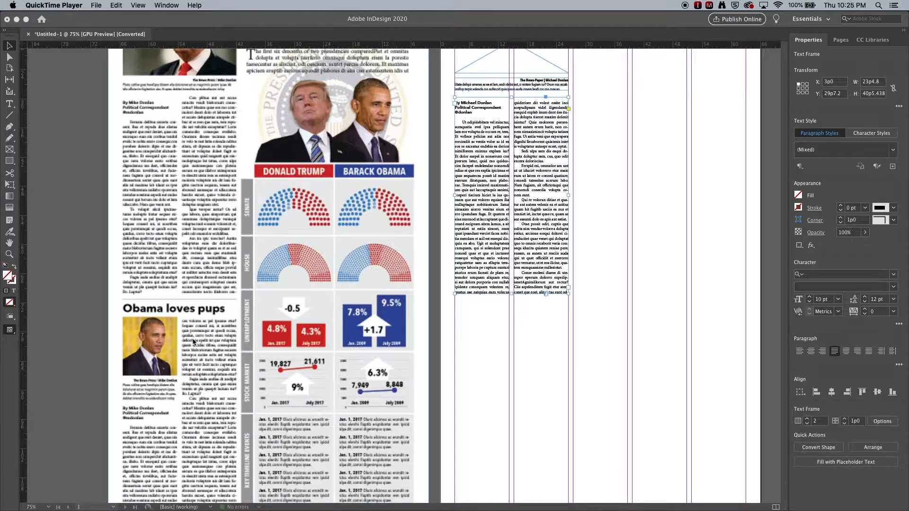
scroll(193, 341, "down", 3)
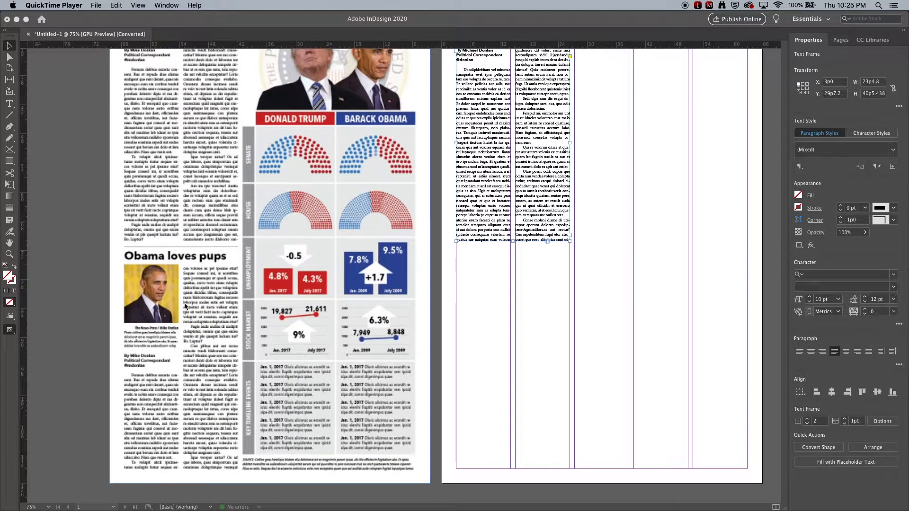
Scroll through the reference page and the page under construction to compare their layouts.
scroll(191, 318, "up", 8)
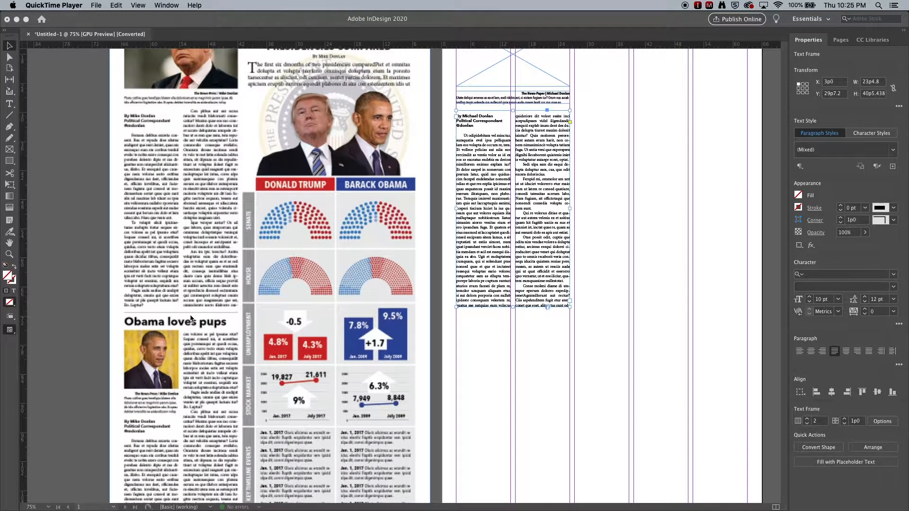
scroll(189, 315, "up", 2)
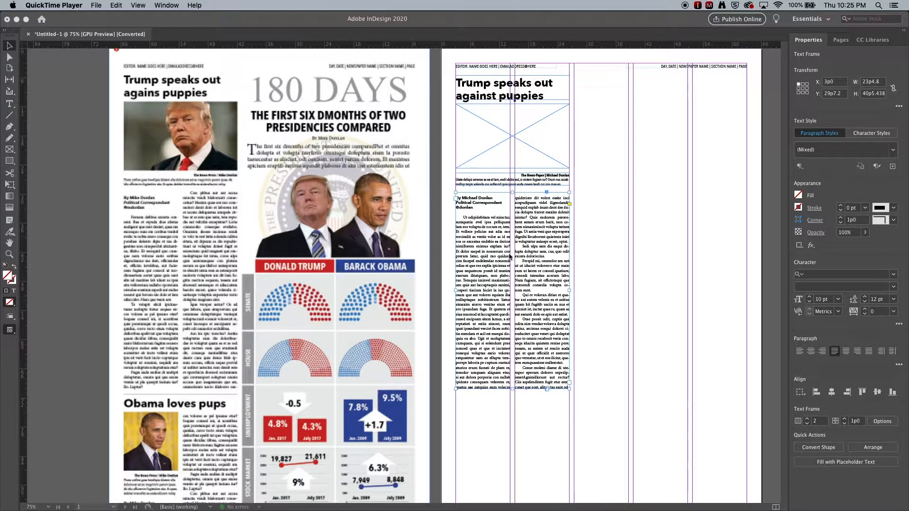
scroll(558, 246, "down", 1)
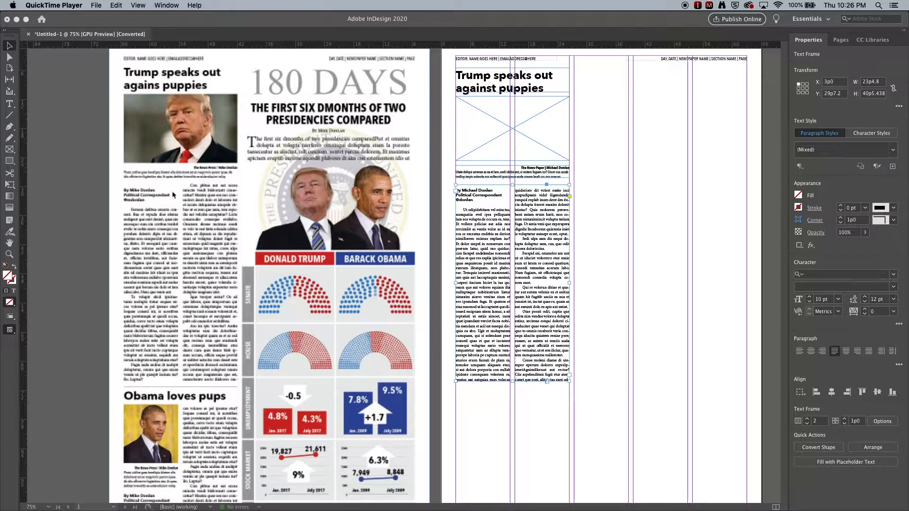
scroll(159, 256, "down", 5)
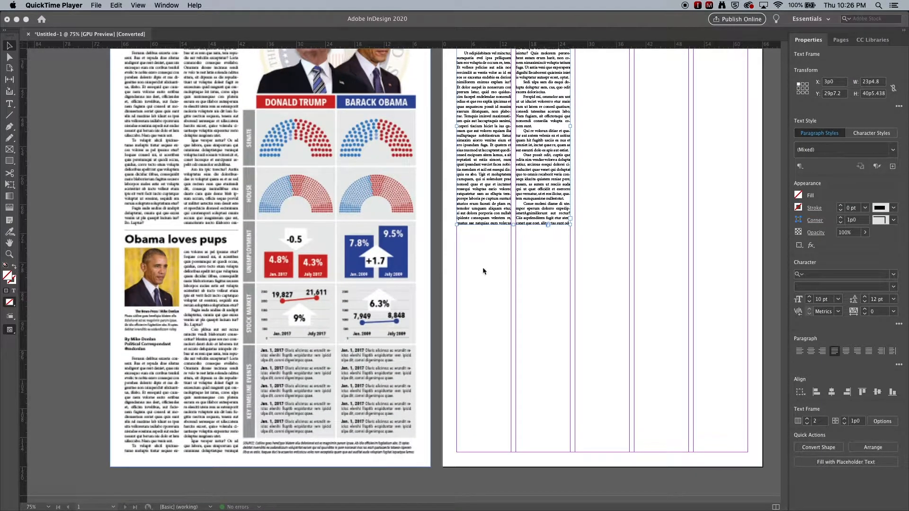
scroll(539, 266, "up", 6)
left_click(583, 114)
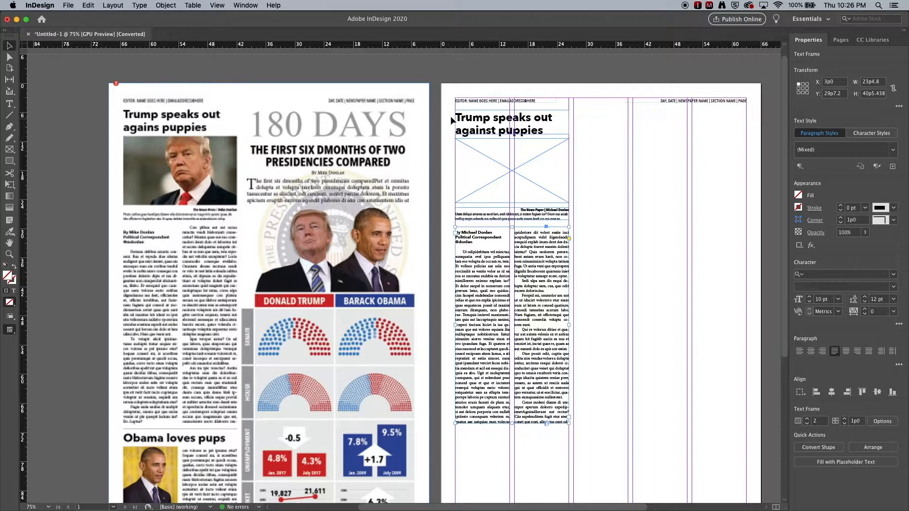
Select the whole Trump story block and duplicate it further down the page.
left_click_drag(448, 113, 589, 449)
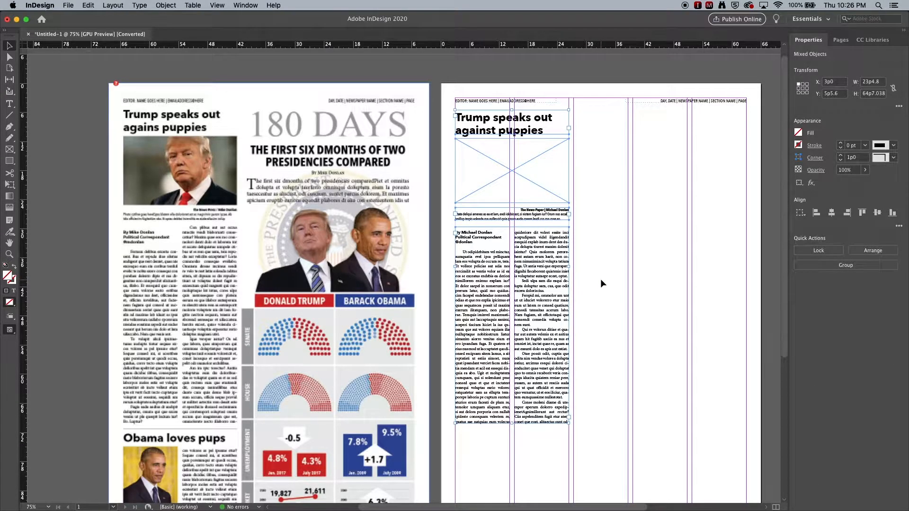
scroll(600, 280, "down", 1)
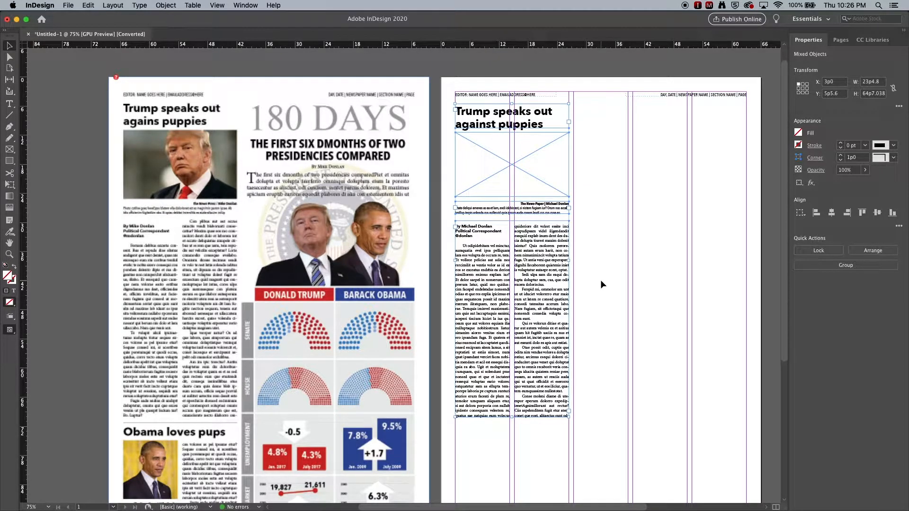
scroll(600, 280, "down", 1)
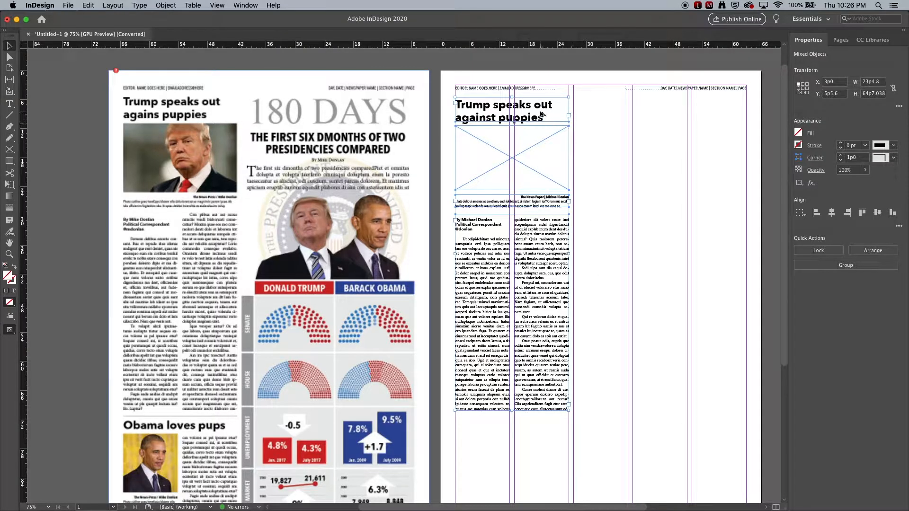
left_click_drag(541, 113, 542, 437)
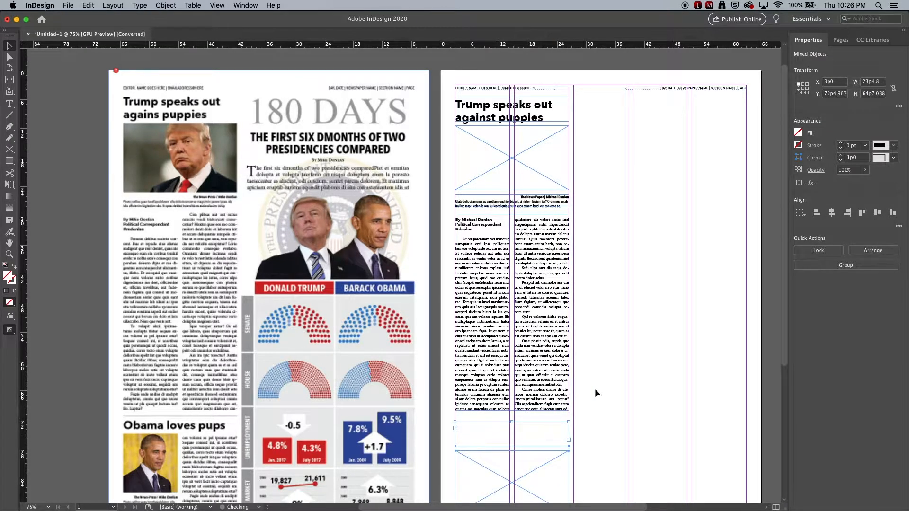
Reposition the duplicated story's text frame and headline block below the first story.
scroll(592, 317, "down", 6)
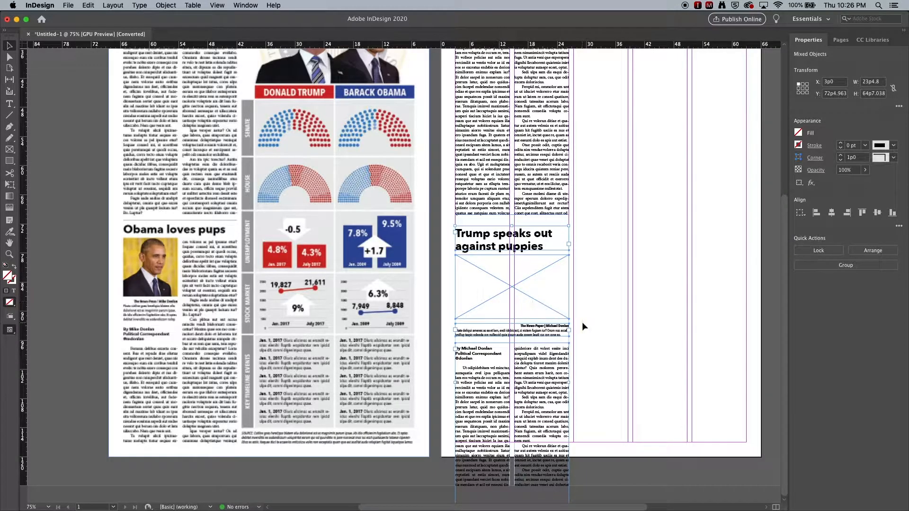
left_click(557, 411)
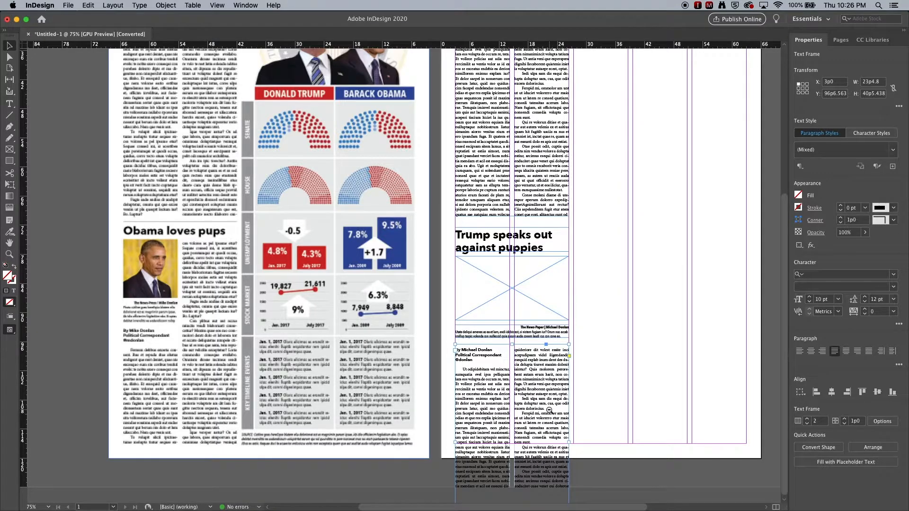
left_click(549, 410, "alt+super")
left_click_drag(401, 448, 400, 373)
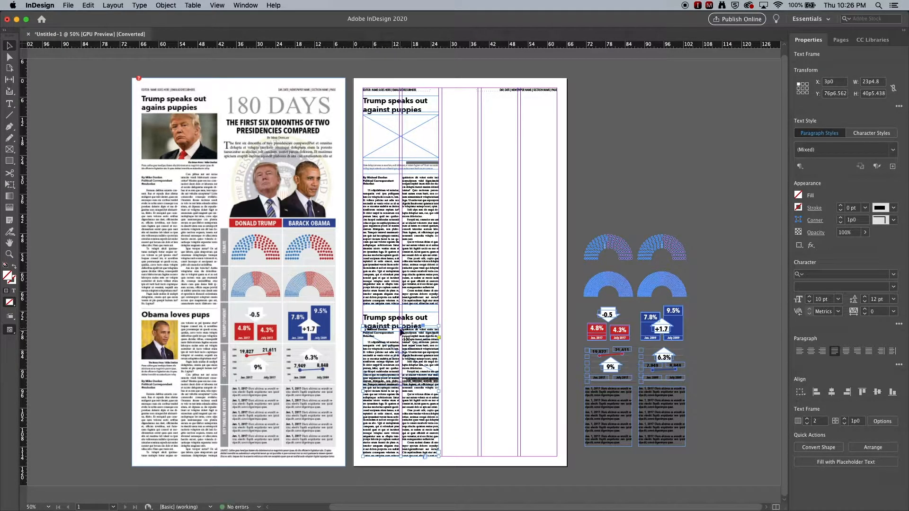
left_click_drag(400, 326, 392, 392)
left_click(463, 391)
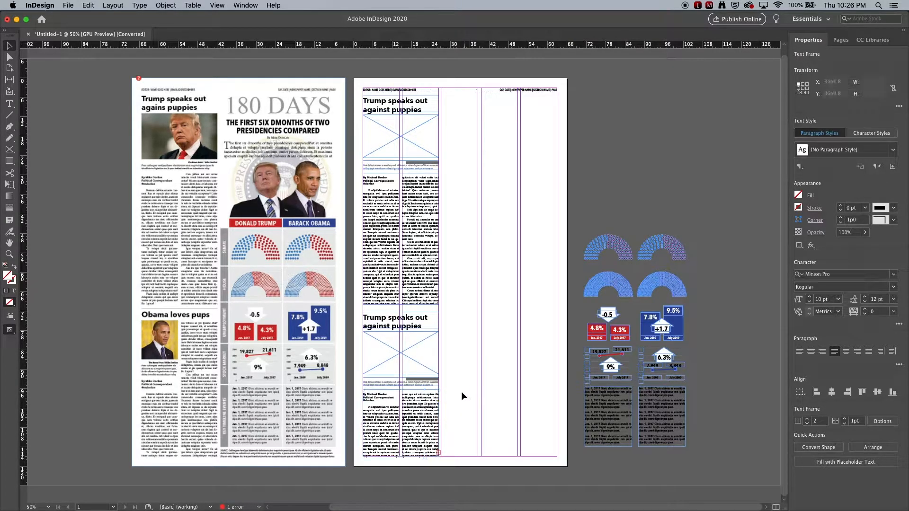
Replace the duplicated headline text with "Obama loves pups".
key("super+equal")
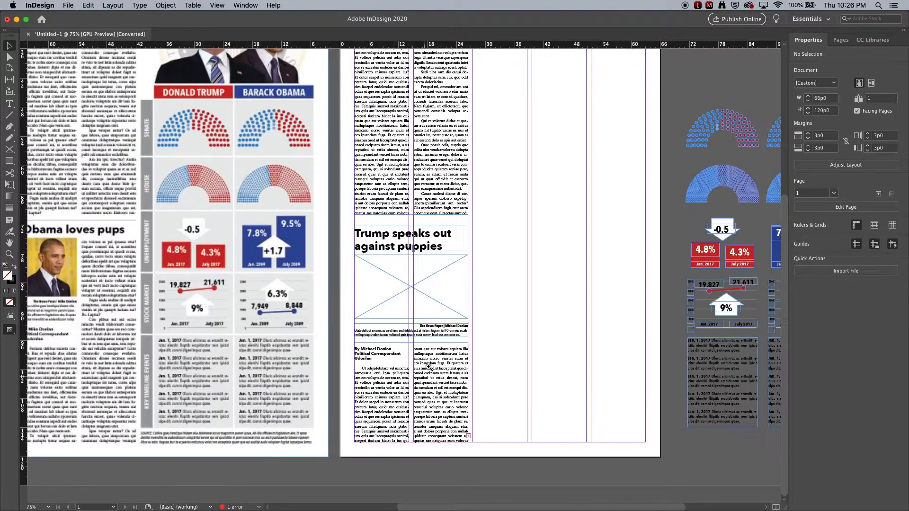
left_click(416, 330)
left_click_drag(404, 308, 601, 343)
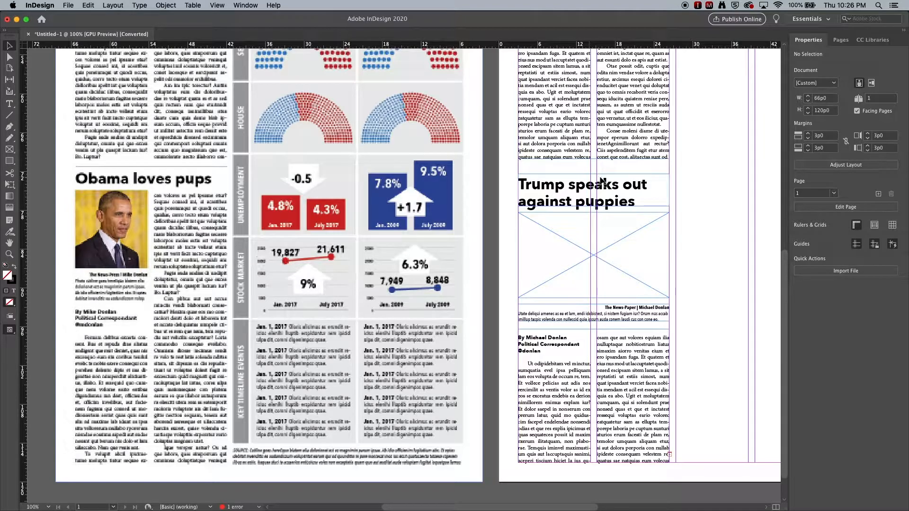
key("t")
left_click(539, 188)
key("super+a")
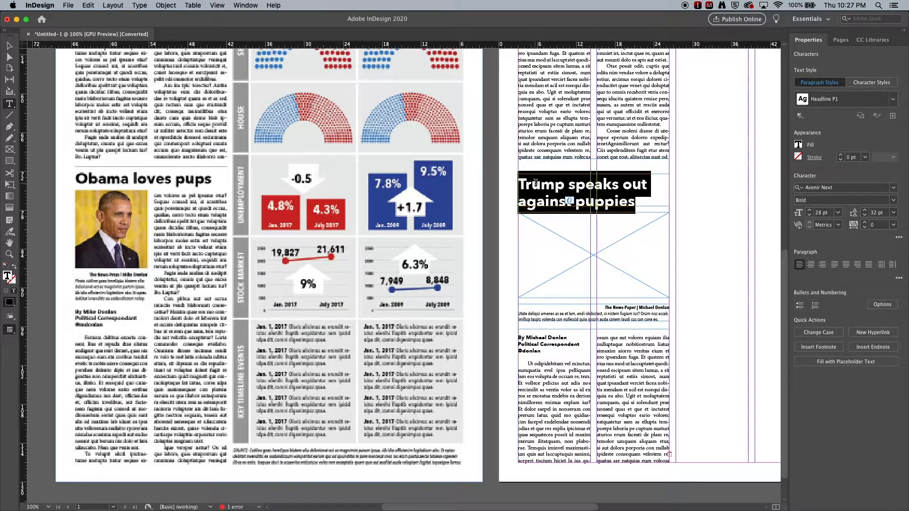
key("BackSpace")
type("Obama loves")
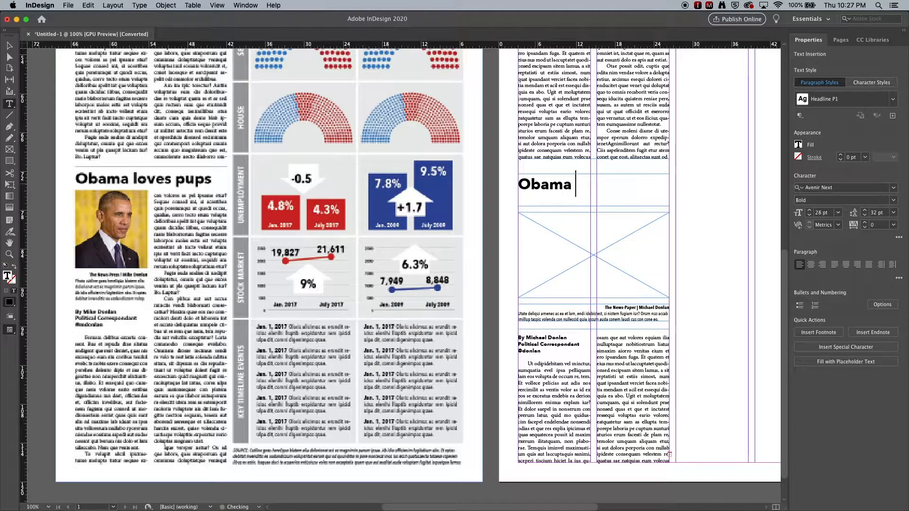
type(" pups")
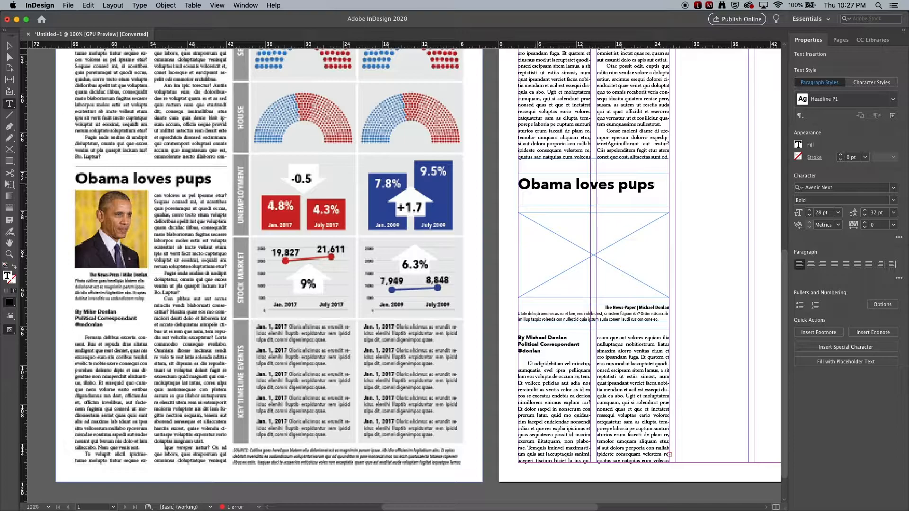
Move the duplicated image frame and its caption up to sit directly beneath the new headline.
left_click(9, 46)
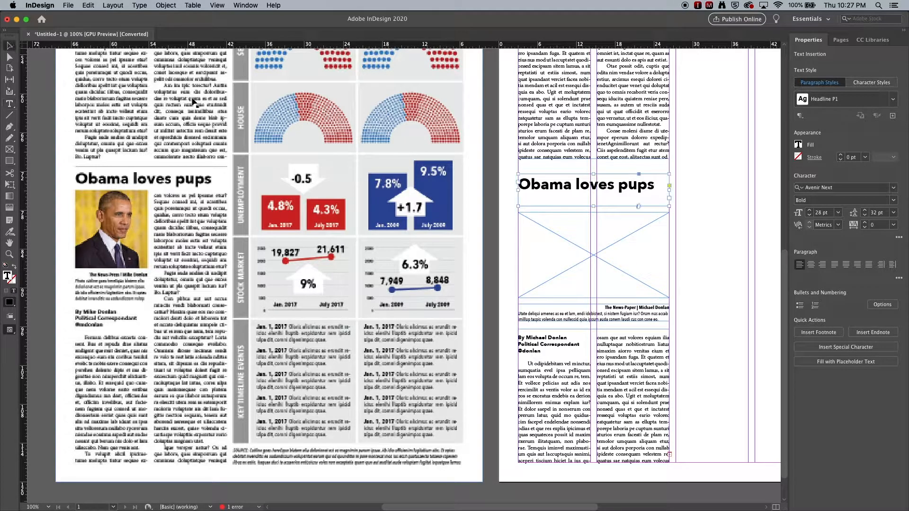
left_click(603, 203)
left_click(672, 201)
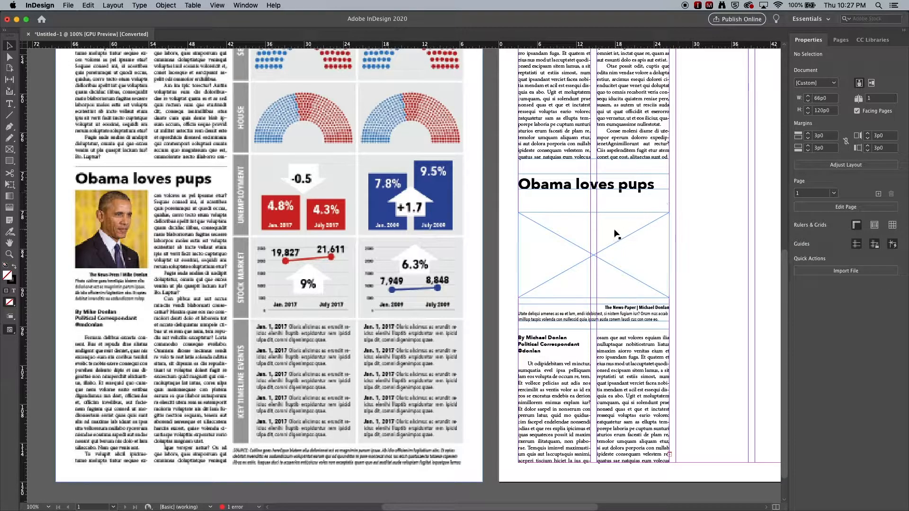
left_click(598, 236)
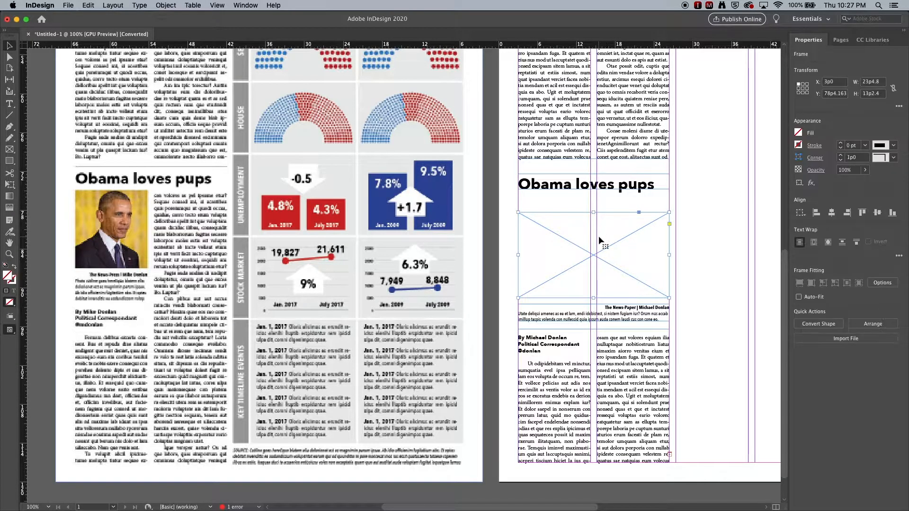
left_click(606, 317, "shift")
left_click_drag(606, 315, 611, 294)
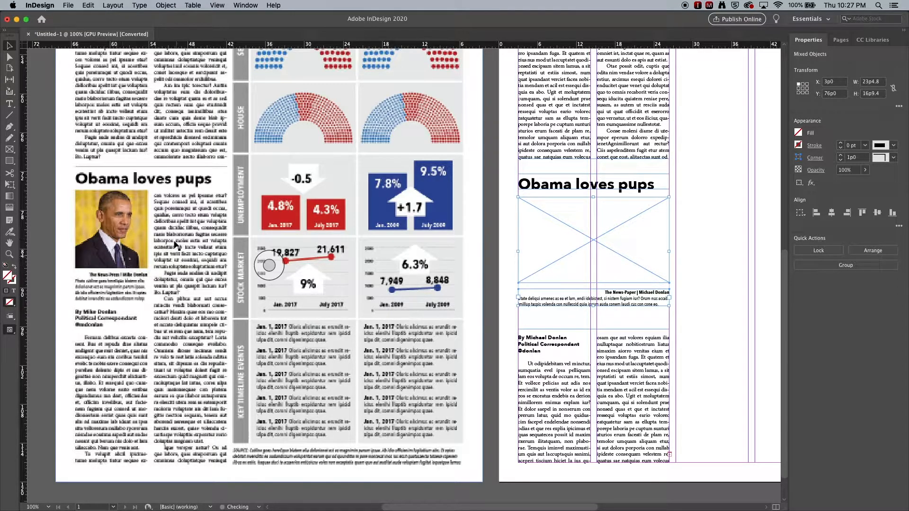
Narrow the duplicated image frame to a single column, about 11p2.4 wide.
left_click(687, 209)
left_click(641, 236)
mouse_move(670, 240)
left_mouse_down()
mouse_move(600, 240)
mouse_move(670, 240)
left_mouse_up()
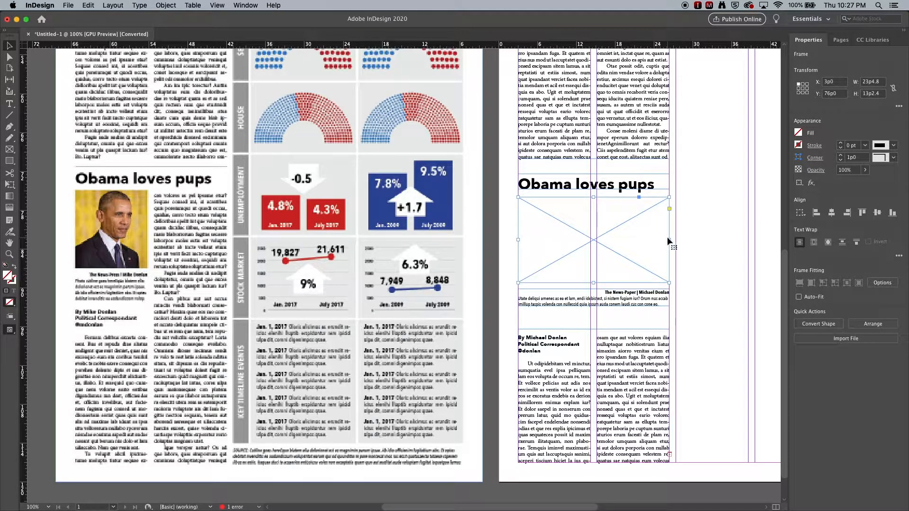
left_click_drag(669, 239, 591, 244)
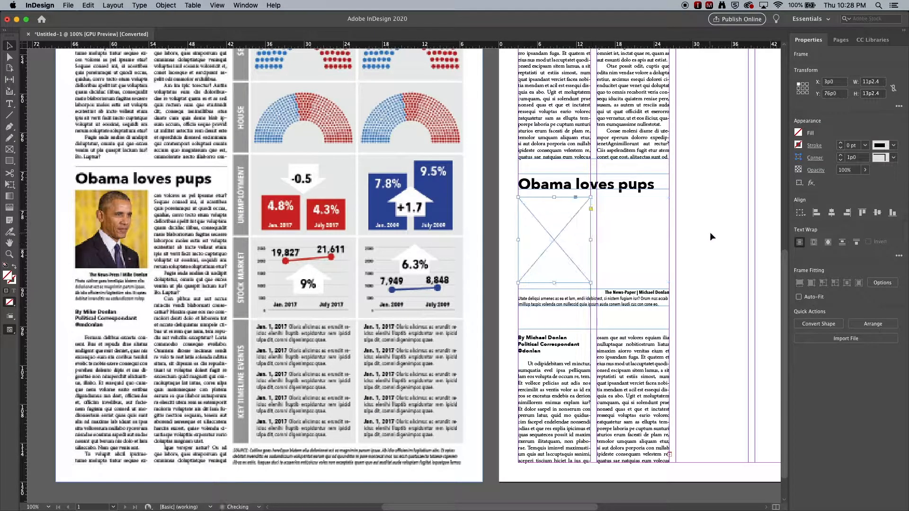
left_click(711, 229)
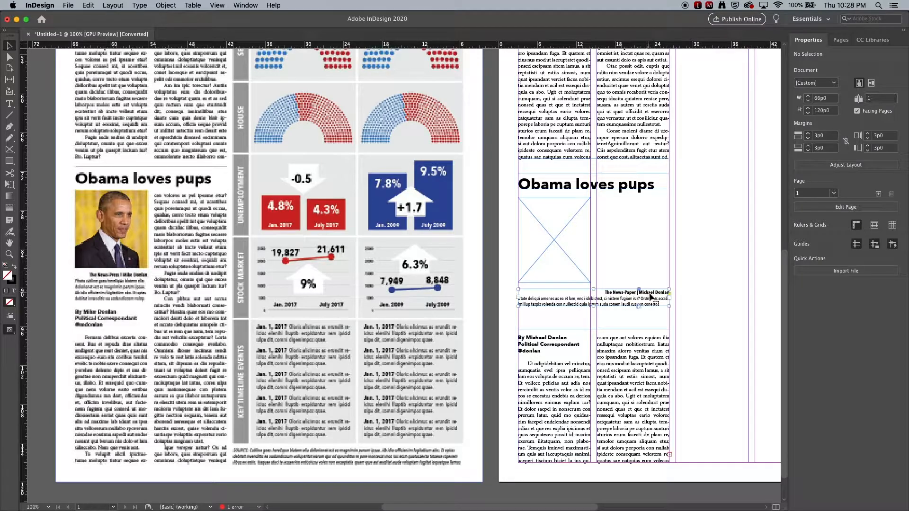
Narrow the caption frame to the image's column width and fit its height to the text.
left_click(667, 300)
left_click_drag(669, 299, 591, 300)
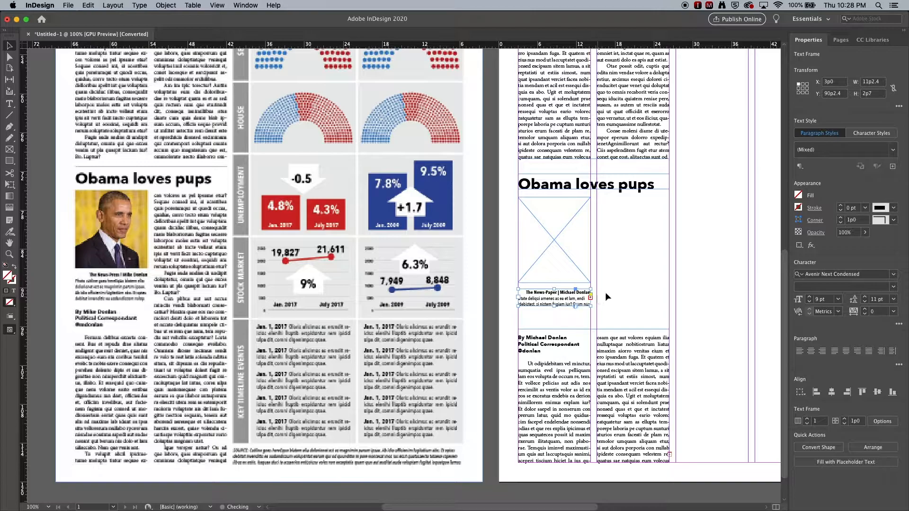
double_click(555, 307)
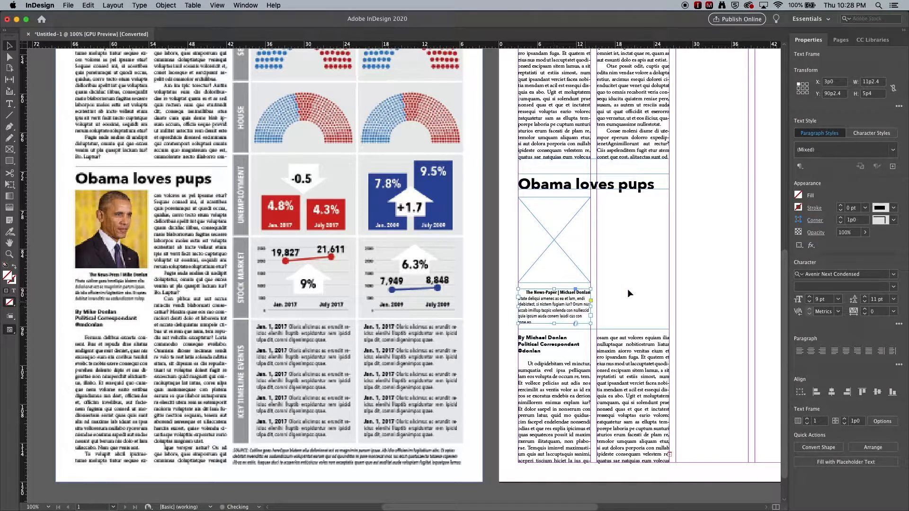
left_click(653, 275)
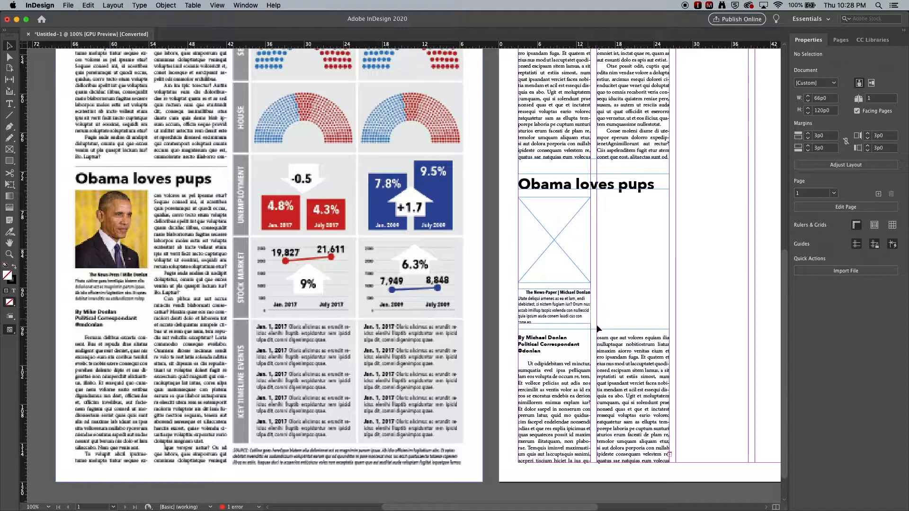
Extend the body text frame's top edge up to just under the new headline.
left_click(585, 350)
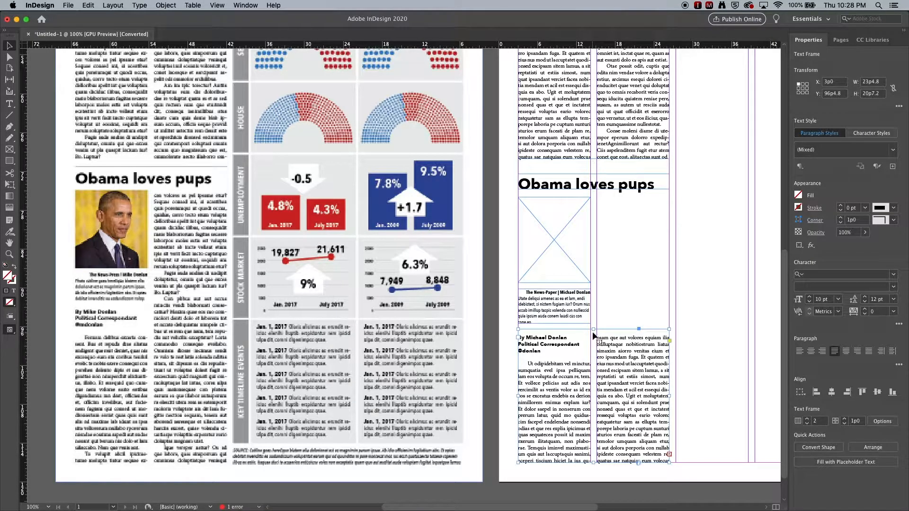
left_click_drag(594, 330, 598, 196)
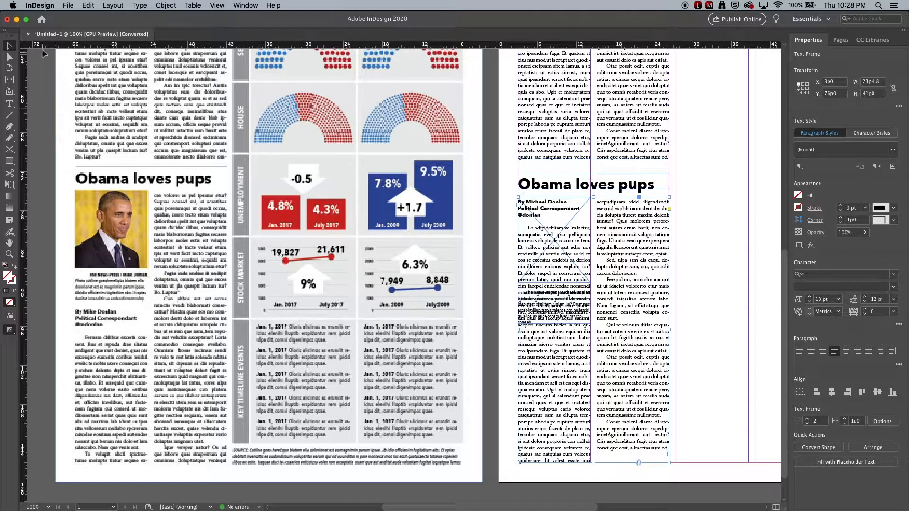
Send the body text frame behind the other objects.
left_click(503, 237)
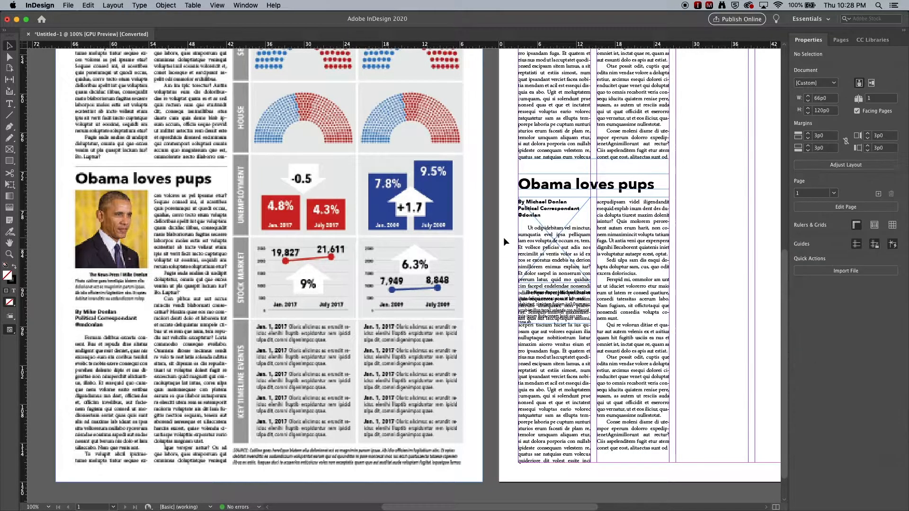
left_click(548, 237)
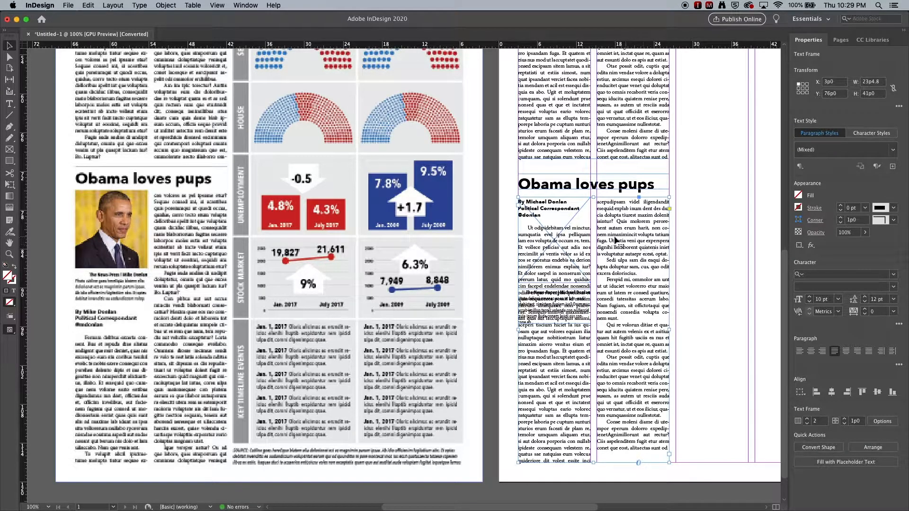
right_click(613, 247)
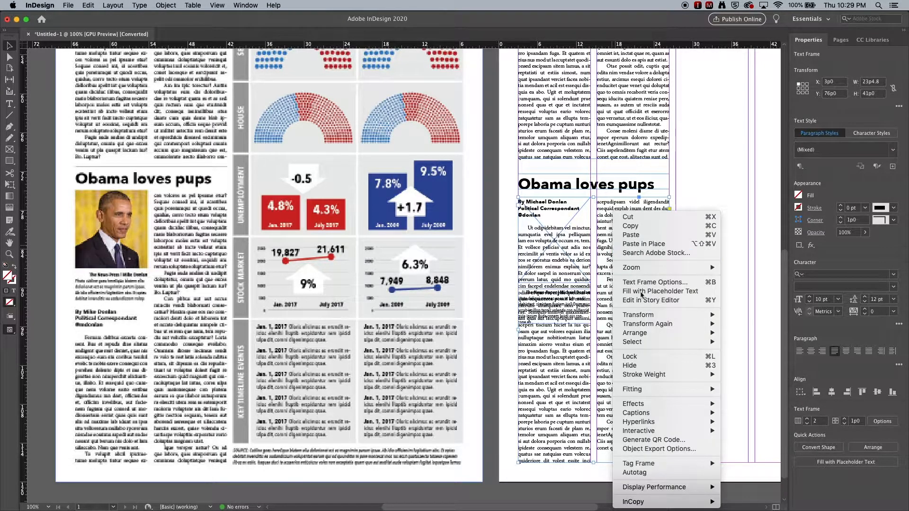
mouse_move(660, 333)
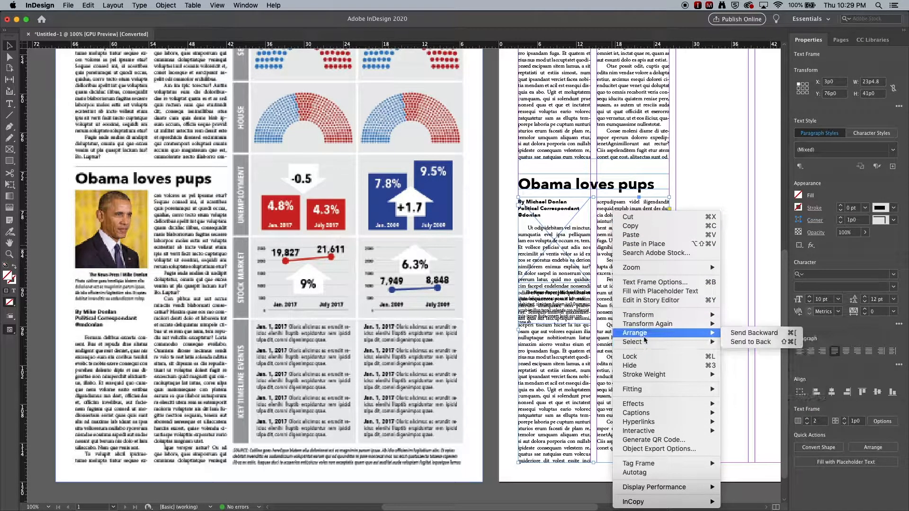
left_click(749, 344)
left_click(718, 300)
Fill the duplicated image frame with yellow as a placeholder.
left_click(543, 263)
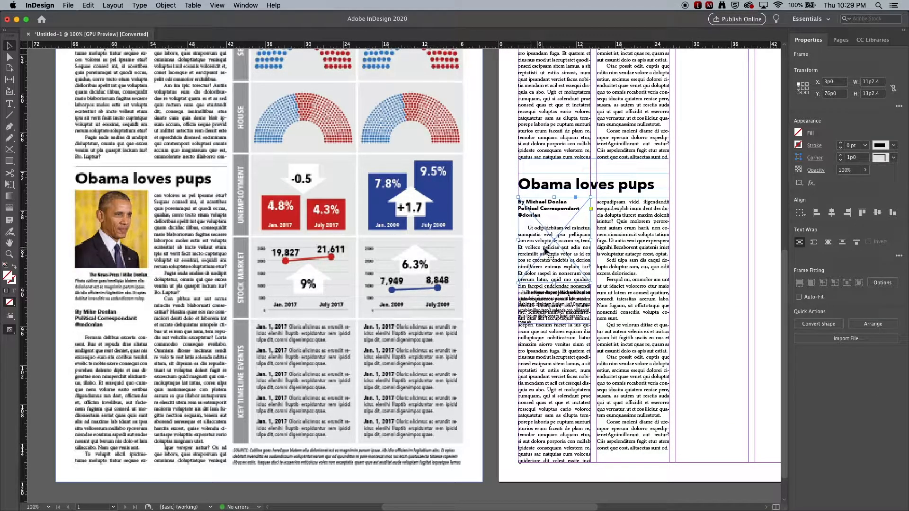
left_click(799, 133)
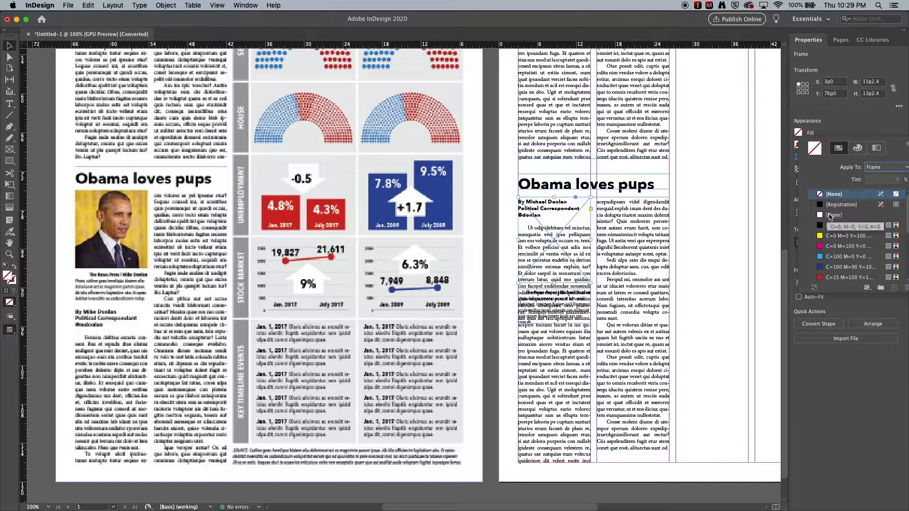
left_click(844, 235)
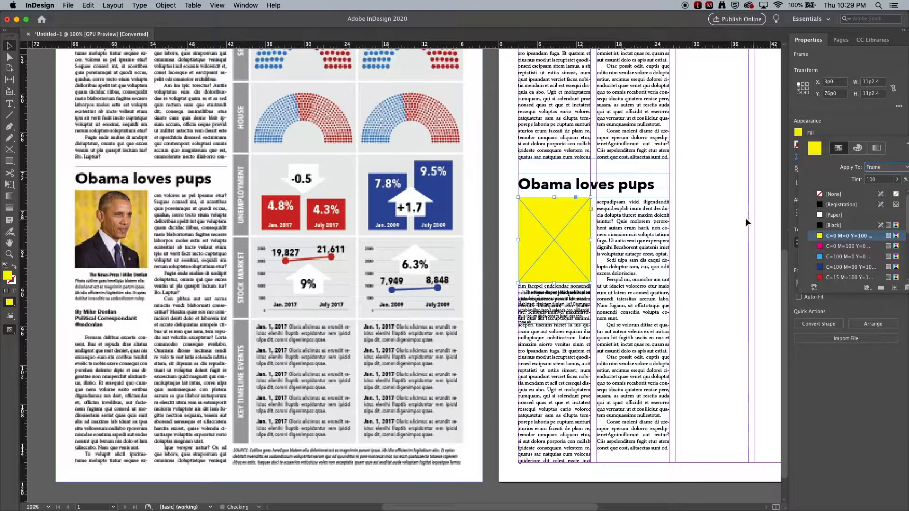
left_click(716, 210)
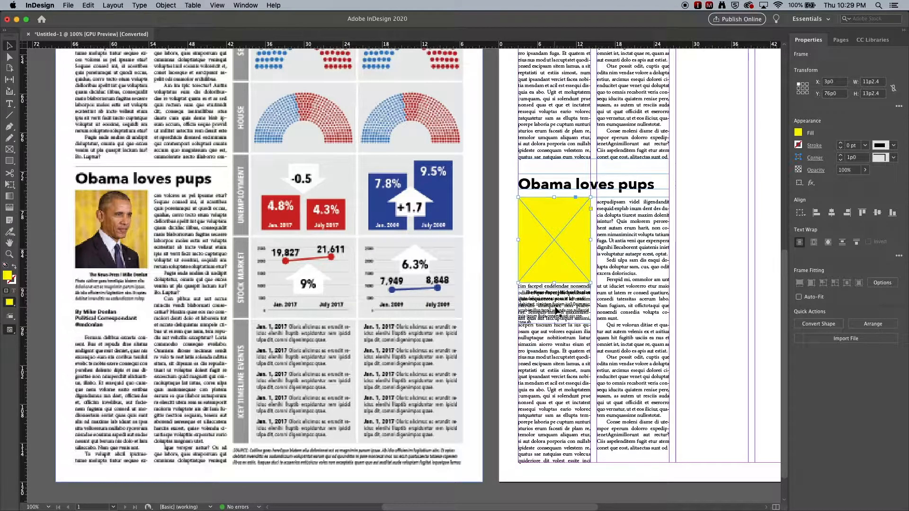
Apply a bounding-box text wrap to the yellow image frame.
scroll(556, 309, "up", 1)
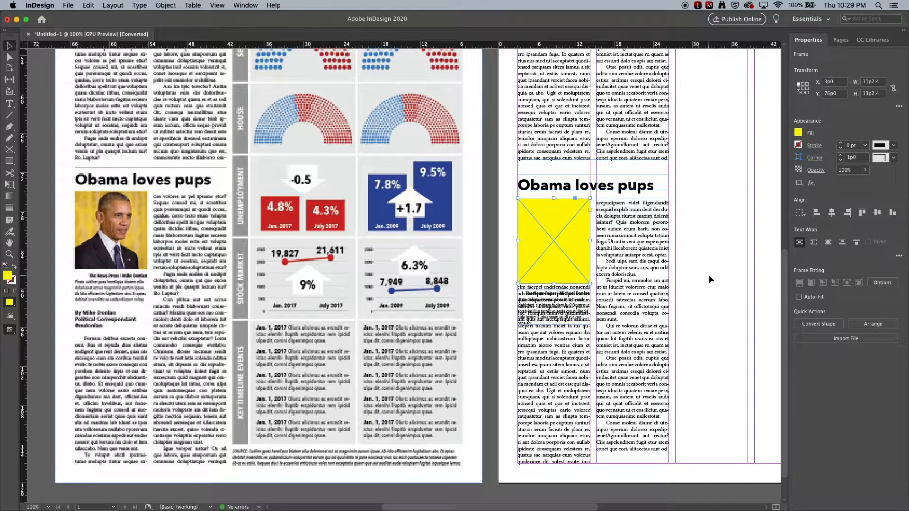
scroll(708, 275, "down", 1)
scroll(708, 275, "right", 1)
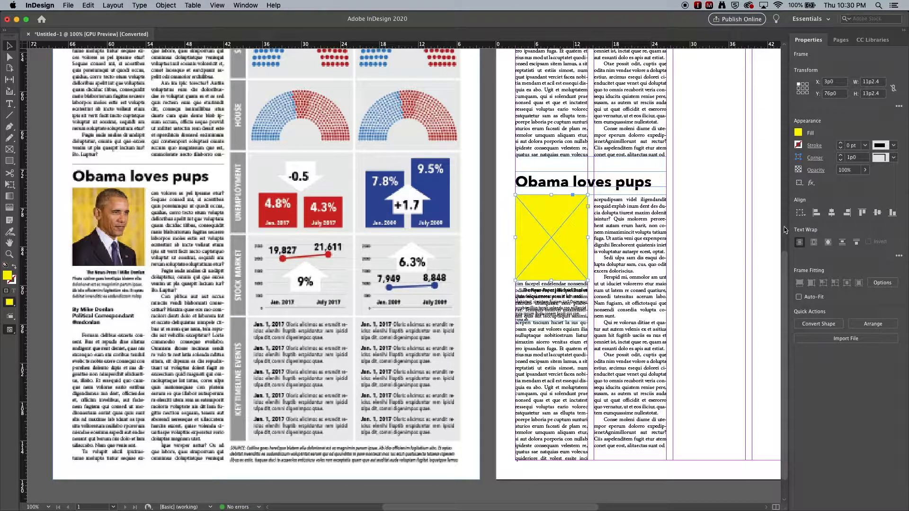
left_click(898, 257)
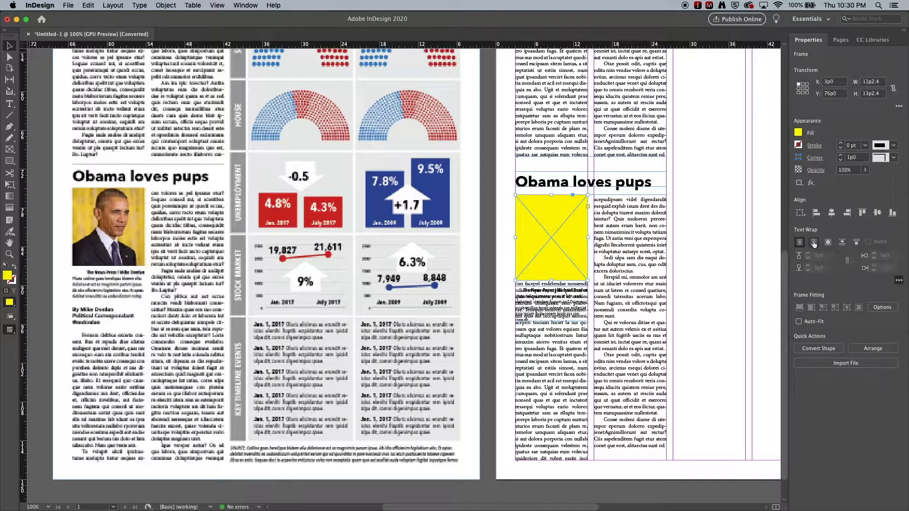
left_click(814, 243)
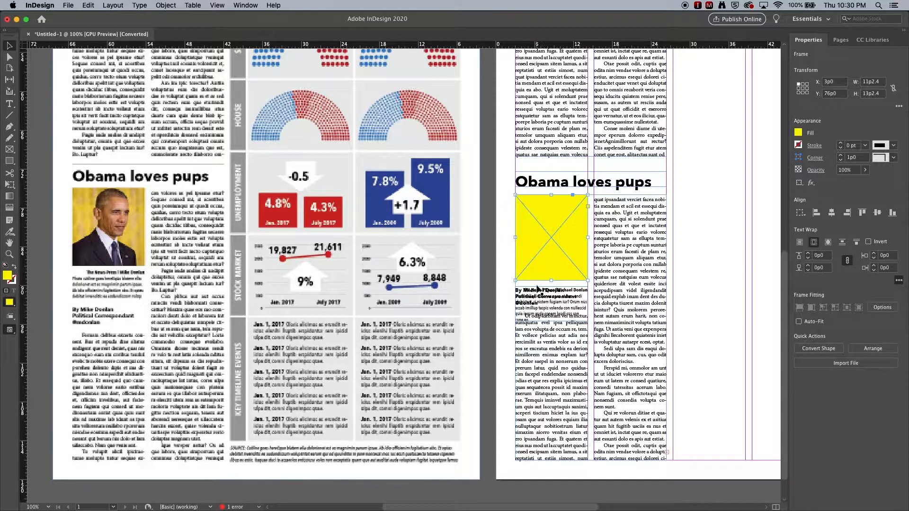
left_click(815, 242)
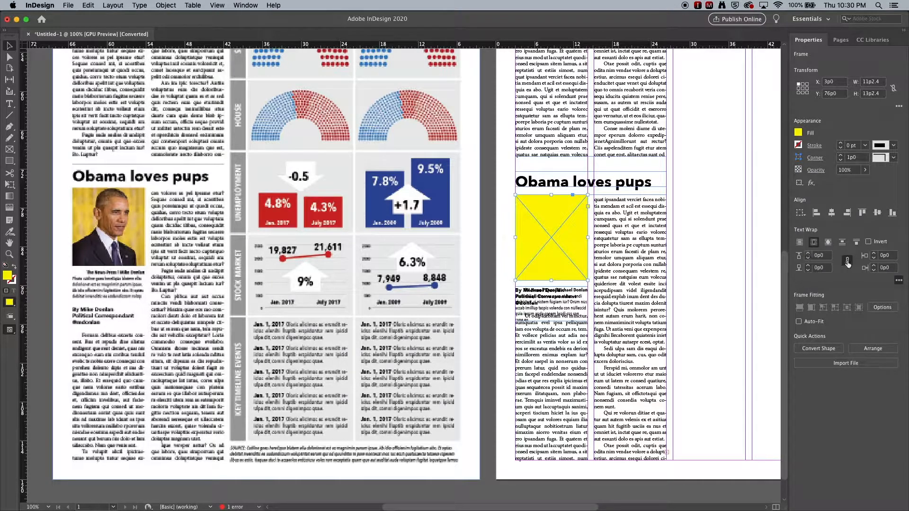
left_click(808, 253)
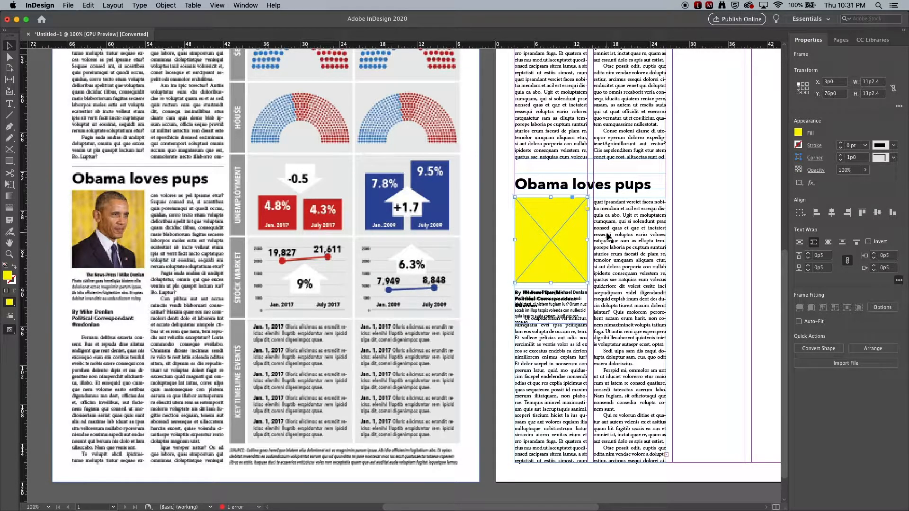
left_click(808, 261)
left_click(809, 260)
left_click(808, 260)
left_click(808, 261)
left_click(809, 261)
Unlink the wrap offsets and set the image frame's bottom wrap offset to 6p3.
left_click(847, 260)
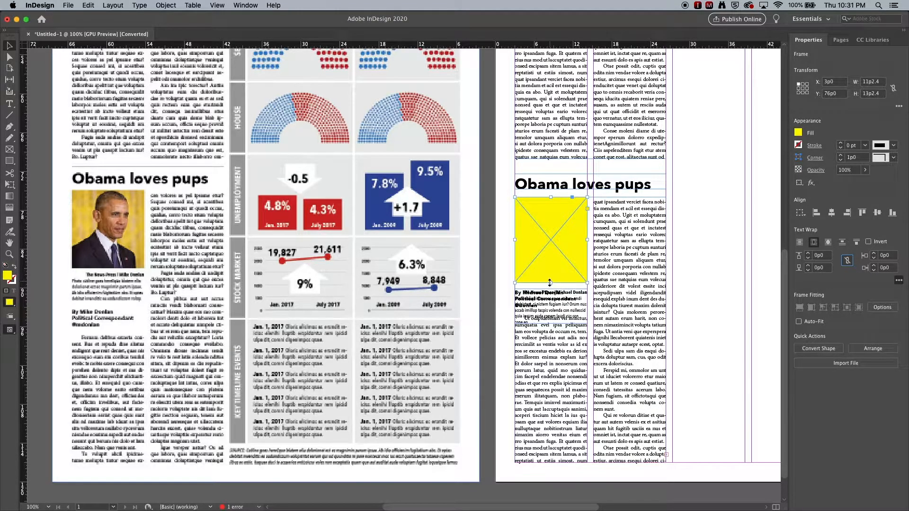
left_click(808, 266)
left_click(809, 266)
left_click(809, 266)
left_click(808, 266)
left_click(808, 267)
left_click(808, 266)
left_click(809, 267)
left_click(808, 267)
left_click(808, 267)
left_click(808, 267)
left_click(808, 267)
left_click(809, 267)
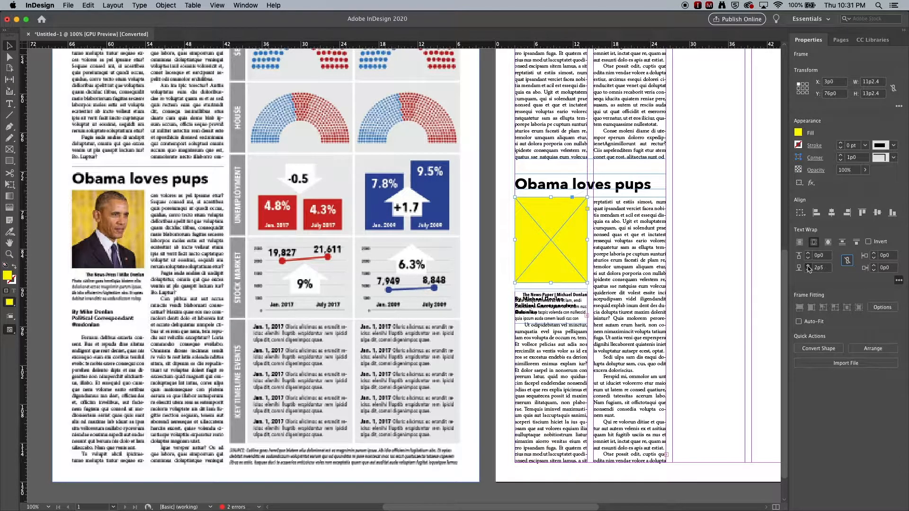
left_click(808, 267)
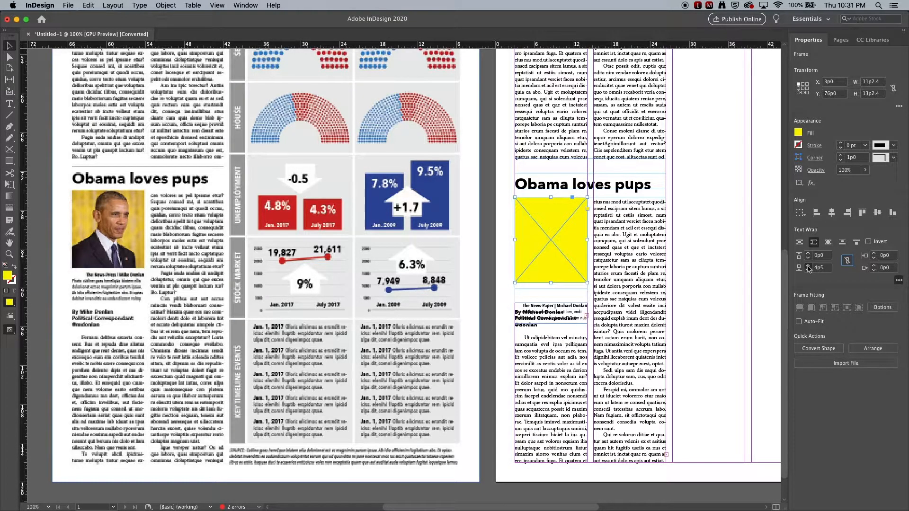
left_click(808, 266)
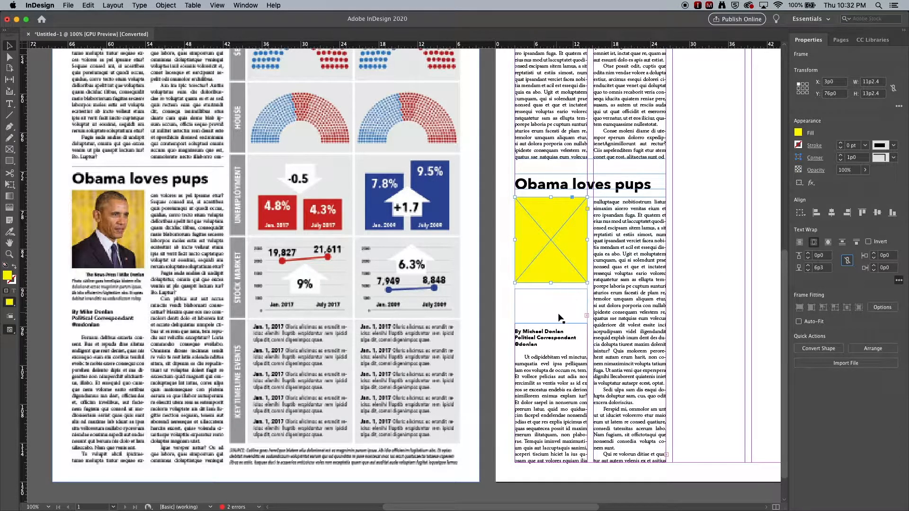
Set the caption frame's text frame options to ignore text wrap.
left_click(518, 299)
left_click(543, 296)
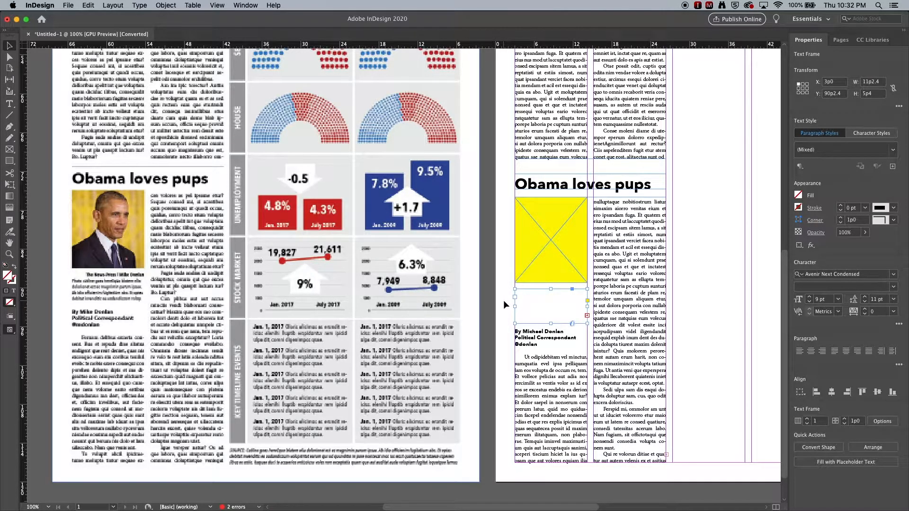
double_click(565, 305)
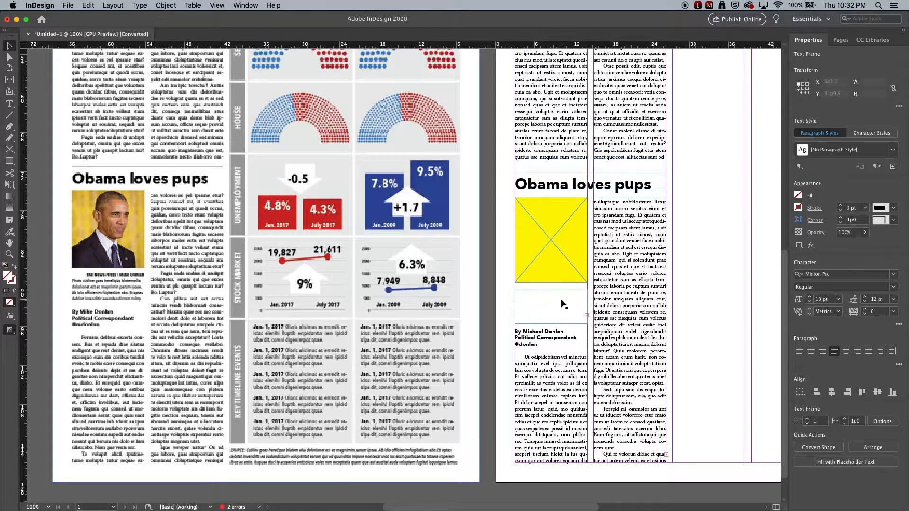
key("Escape")
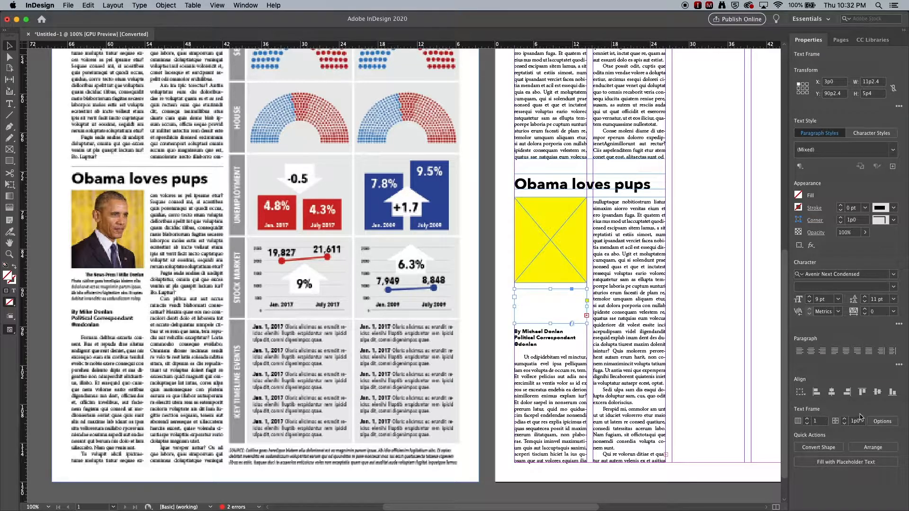
left_click(885, 424)
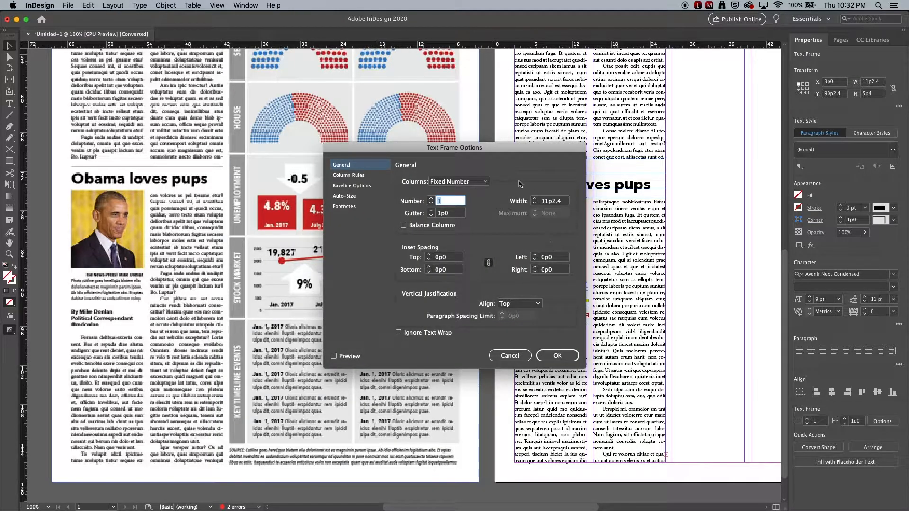
left_click_drag(524, 153, 812, 105)
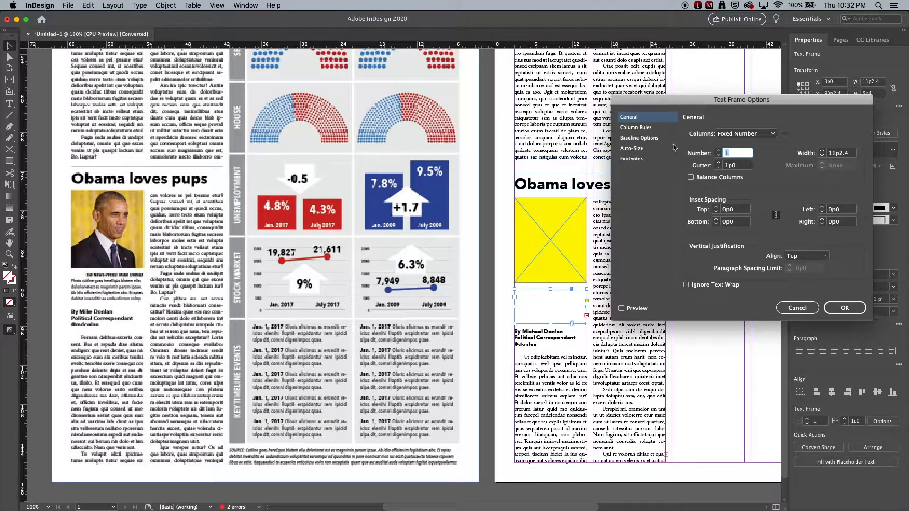
left_click(687, 285)
left_click(621, 309)
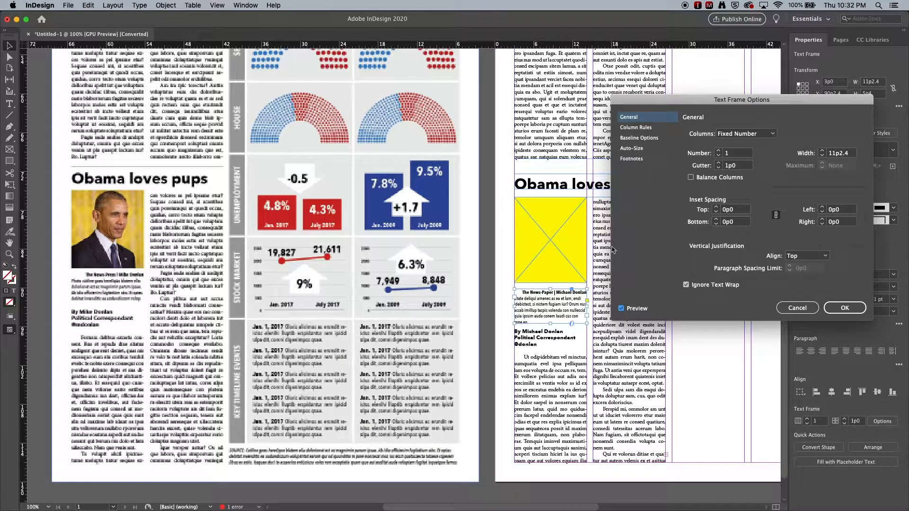
left_click(842, 311)
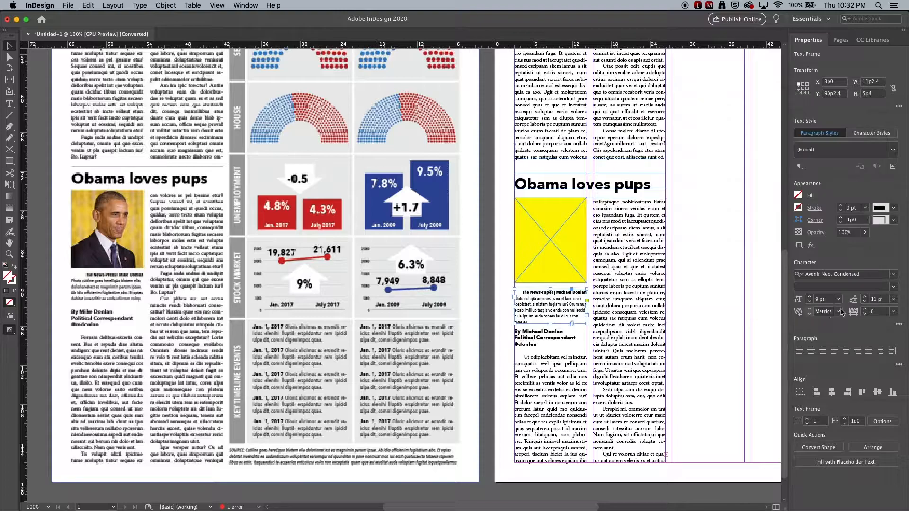
left_click(685, 320)
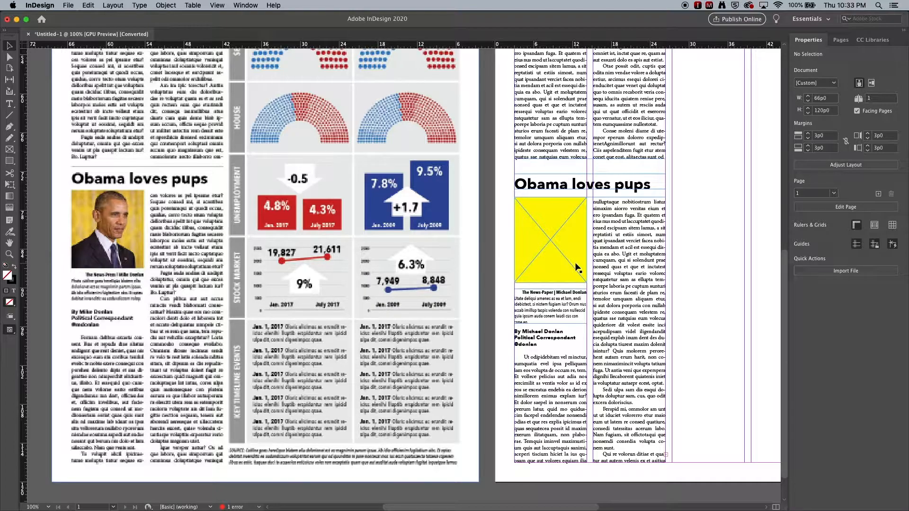
left_click(265, 266)
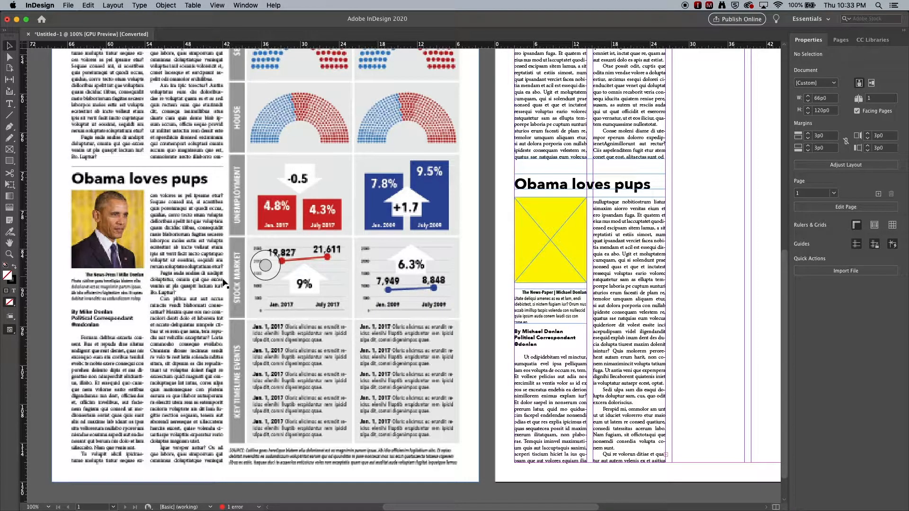